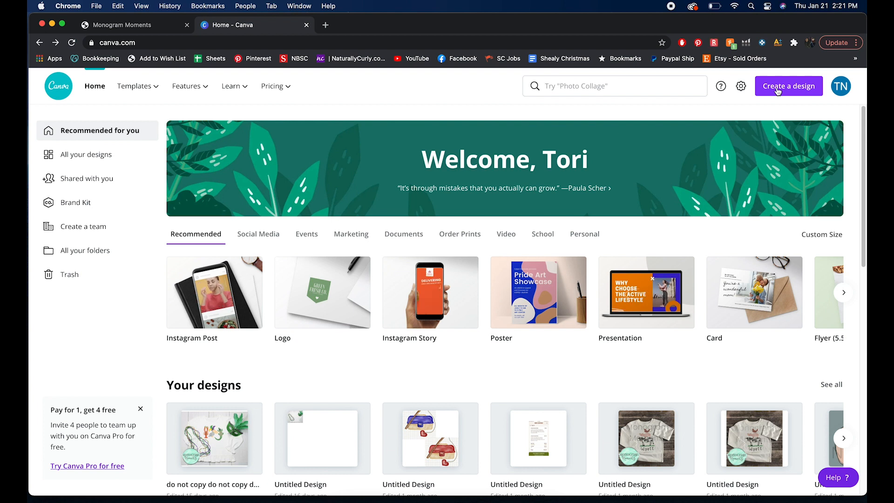
Step: Start a new design from the uploaded T-shirt blank photo AJBlanks-BoysWhiteSS copy and open it for editing
left_click(777, 88)
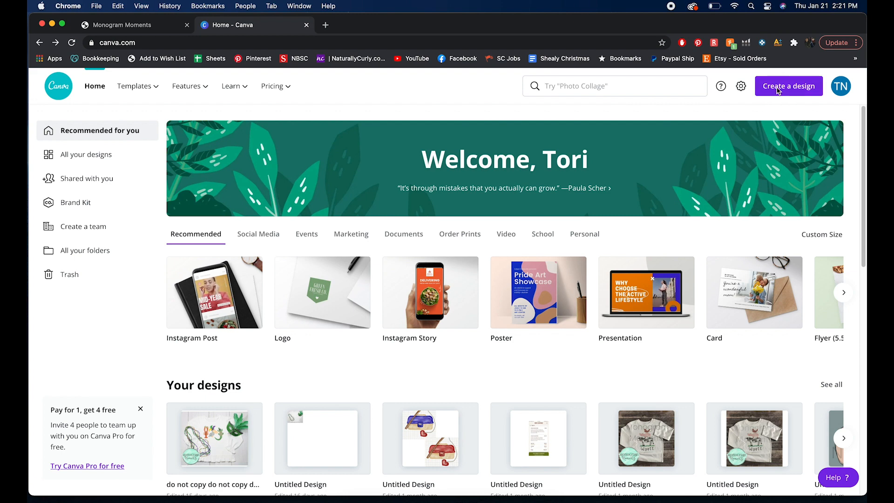
left_click(719, 158)
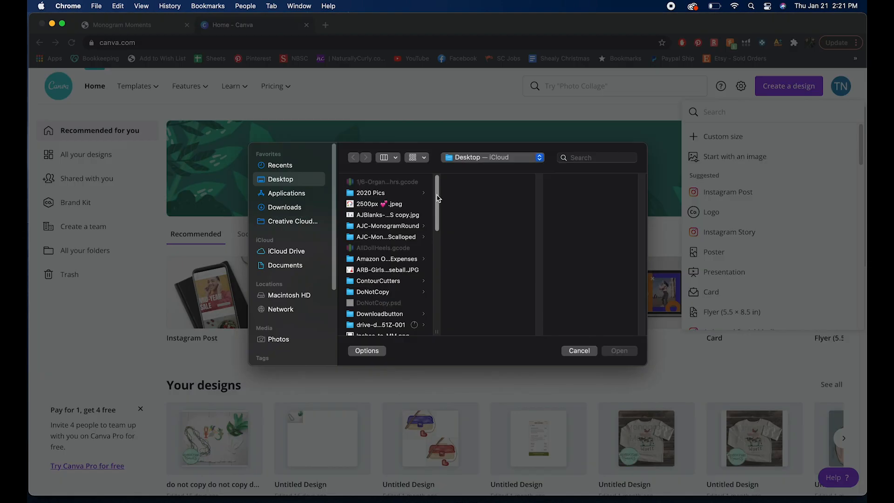
left_click(389, 214)
left_click(620, 350)
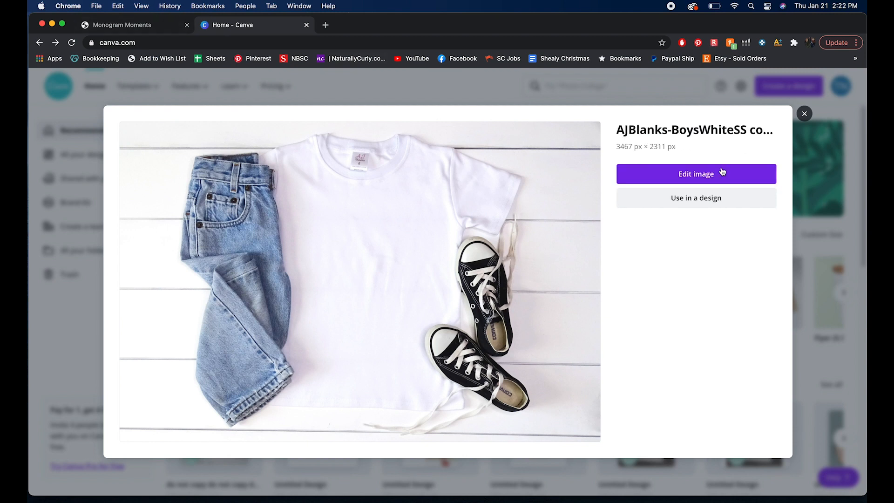
left_click(704, 177)
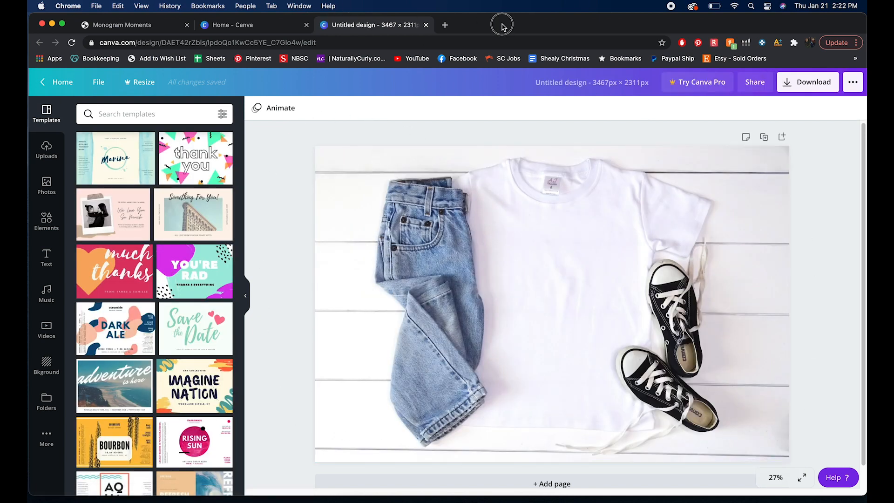
Step: Browse the uploaded images available for the design
mouse_move(633, 24)
left_mouse_down()
mouse_move(578, 24)
mouse_move(657, 26)
mouse_move(624, 23)
left_mouse_up()
left_click(48, 184)
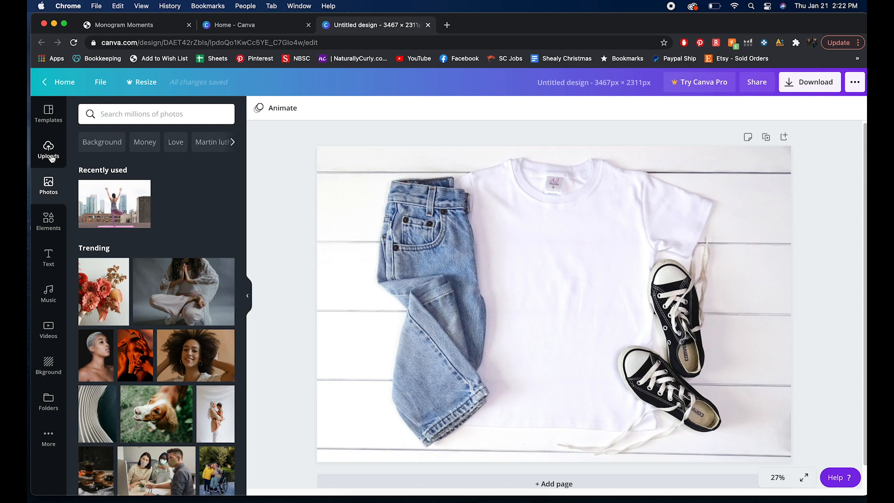
left_click(49, 150)
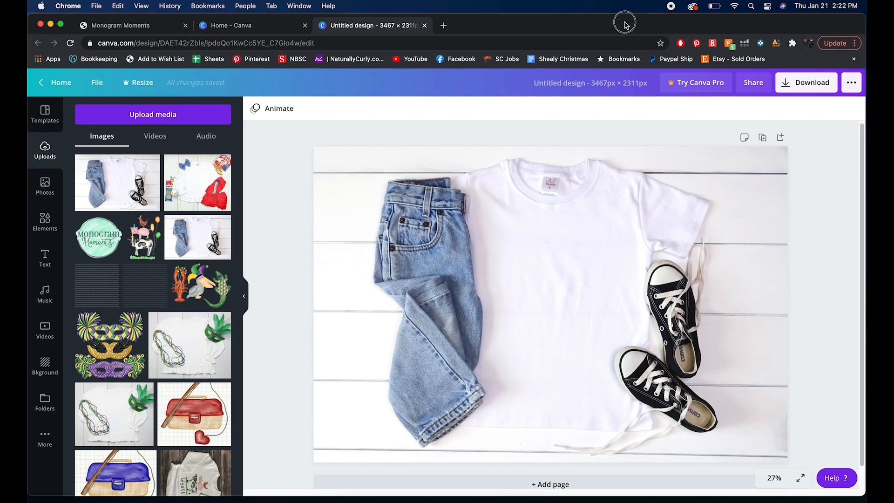
mouse_move(625, 20)
left_mouse_down()
mouse_move(588, 20)
mouse_move(617, 20)
left_mouse_up()
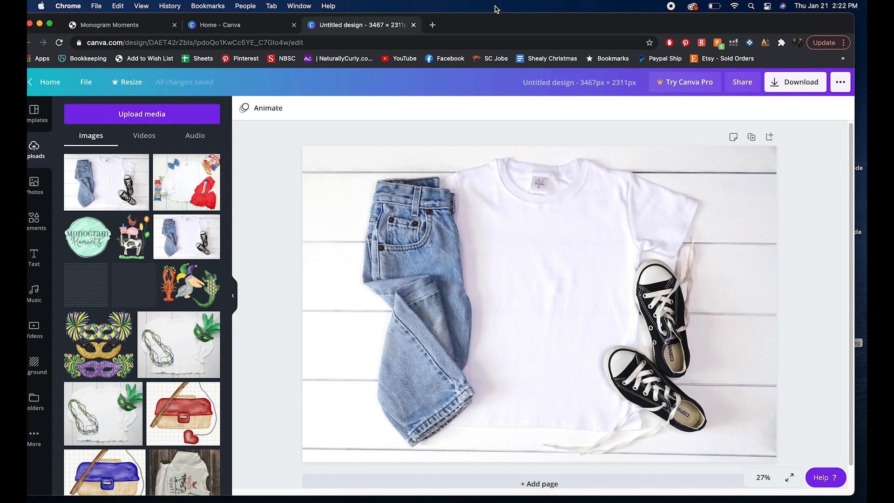
left_click_drag(467, 24, 475, 25)
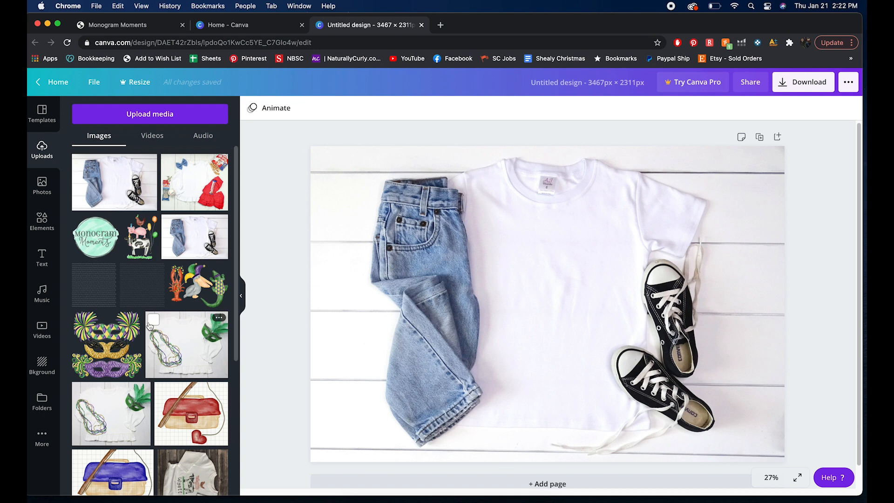
scroll(126, 438, "down", 1)
scroll(153, 354, "up", 1)
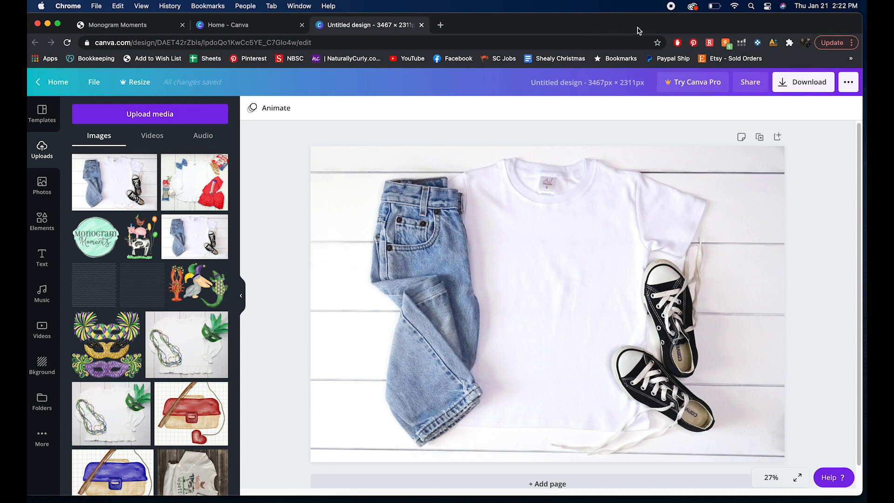
Step: Import the farm-animal birthday illustration file from the desktop onto the T-shirt mockup
left_click_drag(637, 31, 568, 22)
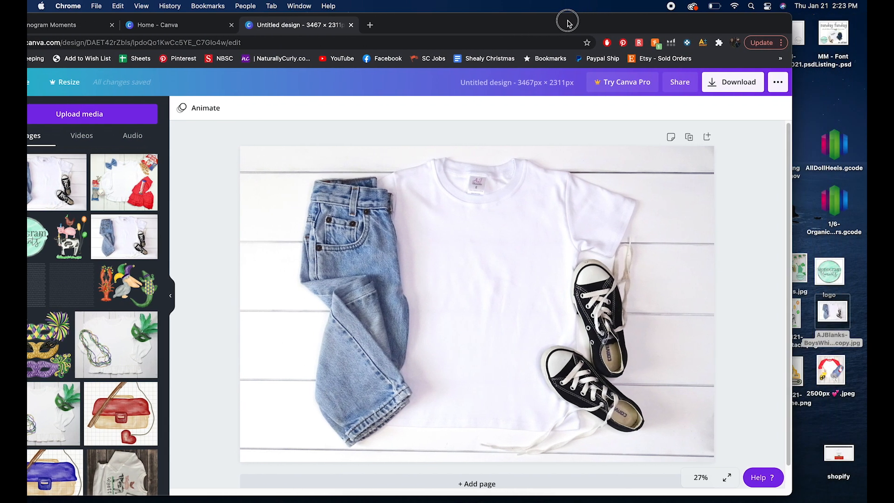
left_click_drag(623, 24, 610, 27)
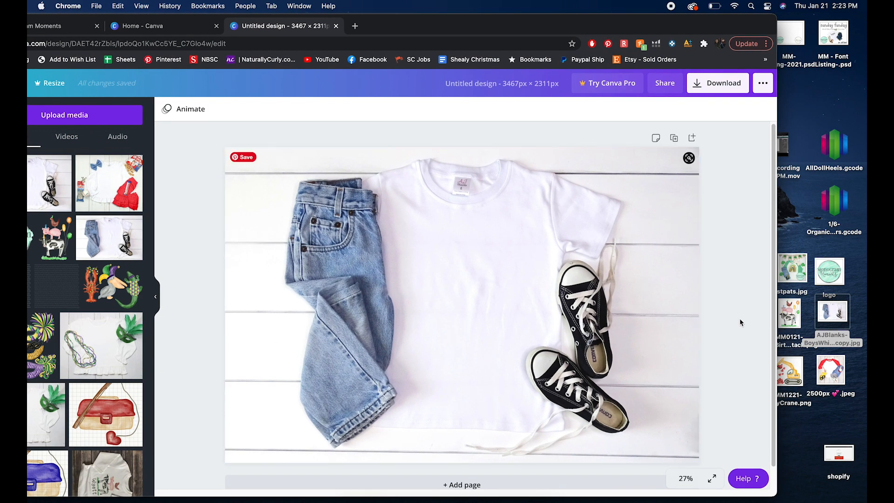
left_click_drag(789, 316, 492, 262)
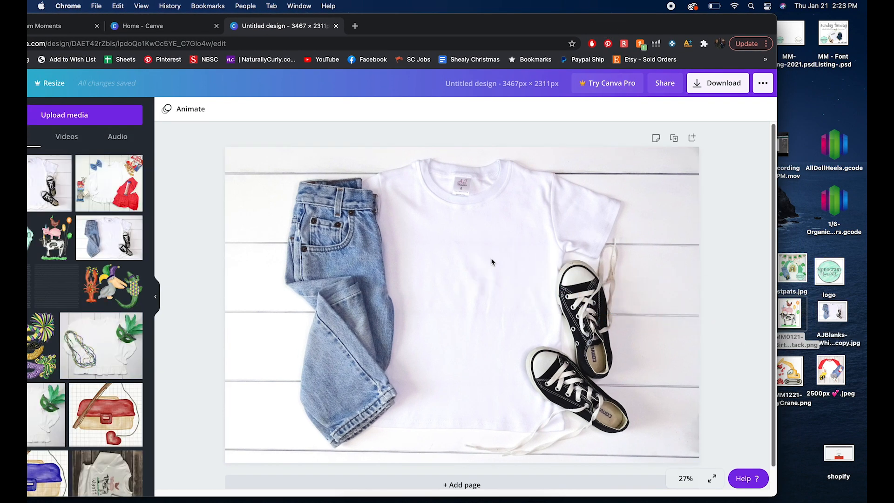
left_click_drag(486, 23, 571, 21)
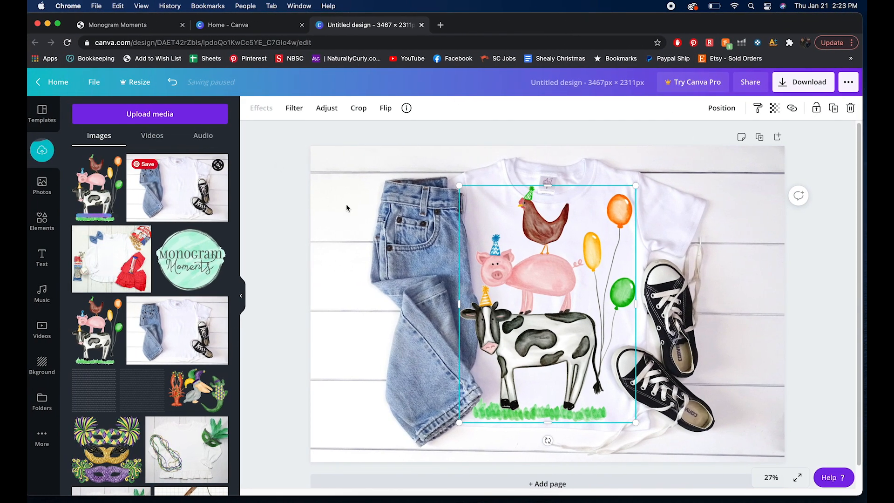
Step: Shrink the farm-animal illustration and center it on the upper chest of the shirt
left_click_drag(459, 186, 559, 286)
left_click_drag(588, 374, 550, 295)
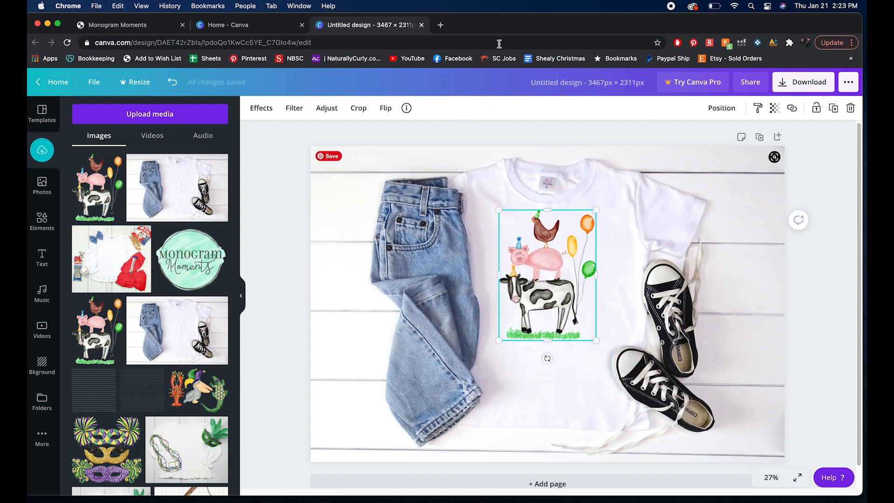
left_click_drag(500, 22, 505, 26)
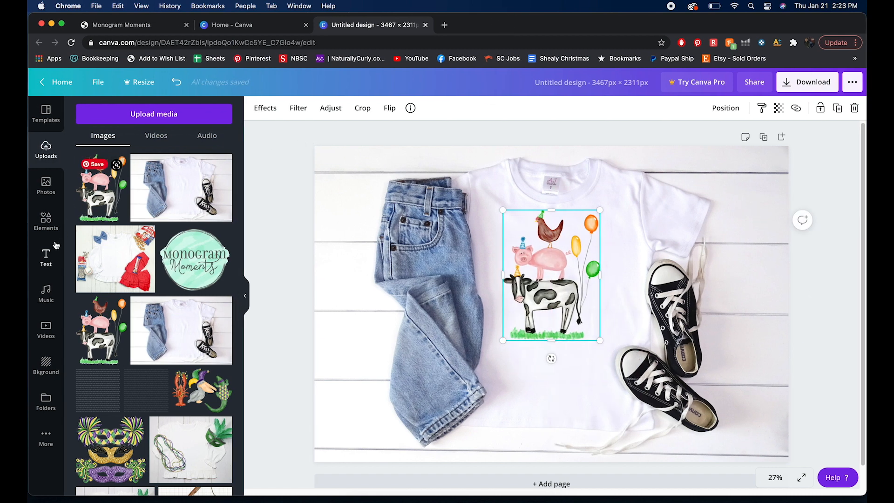
Step: Add a heading text box reading Bruce to the design
left_click(47, 257)
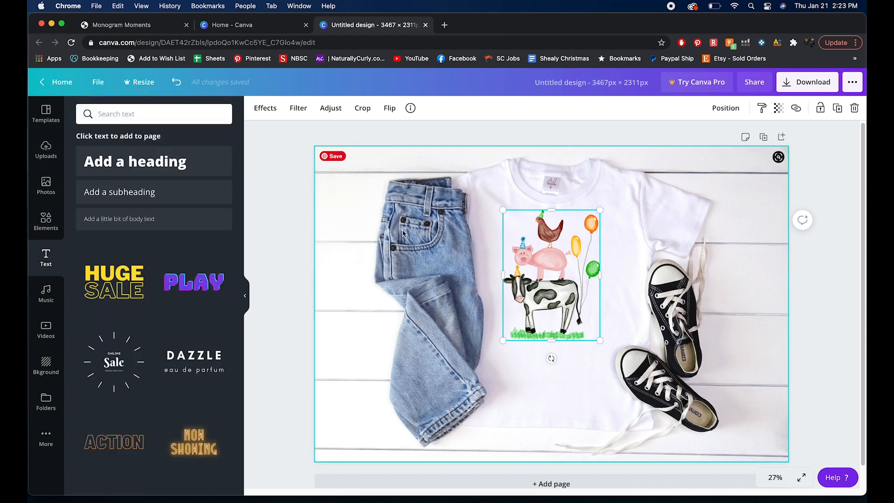
left_click(159, 162)
type("Bruce")
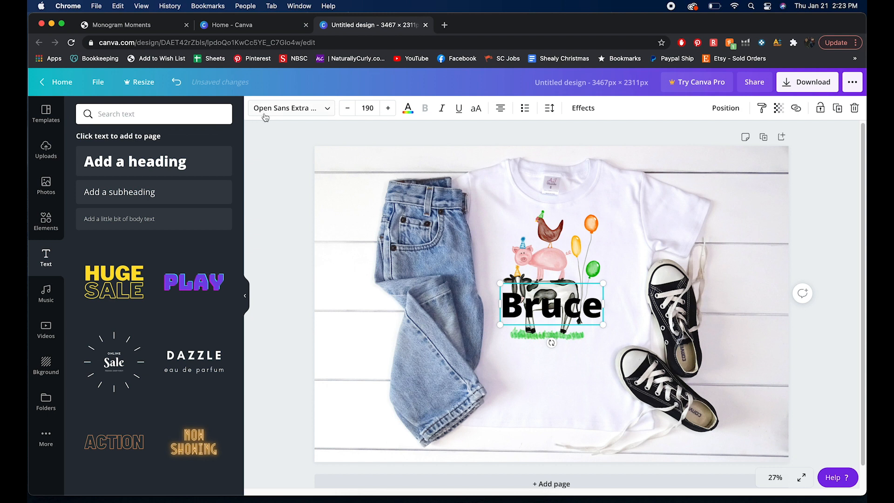
Step: Change the heading's font to League Gothic
left_click(300, 110)
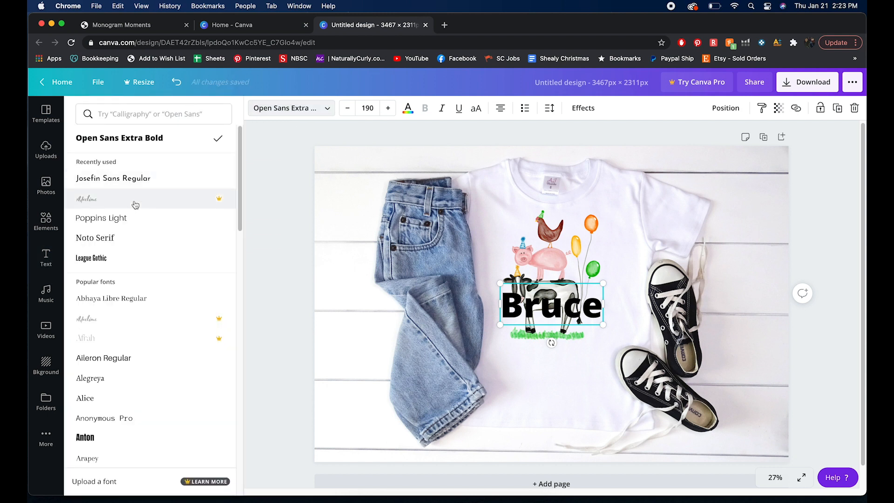
left_click(133, 223)
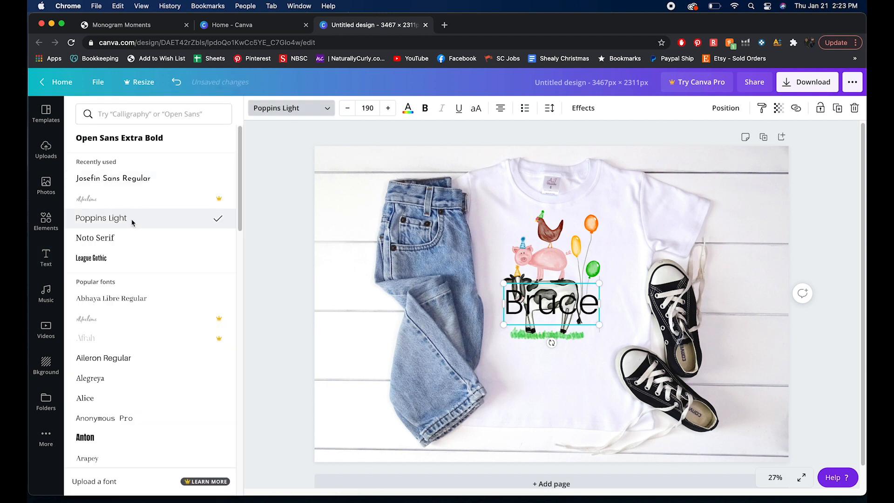
left_click(131, 258)
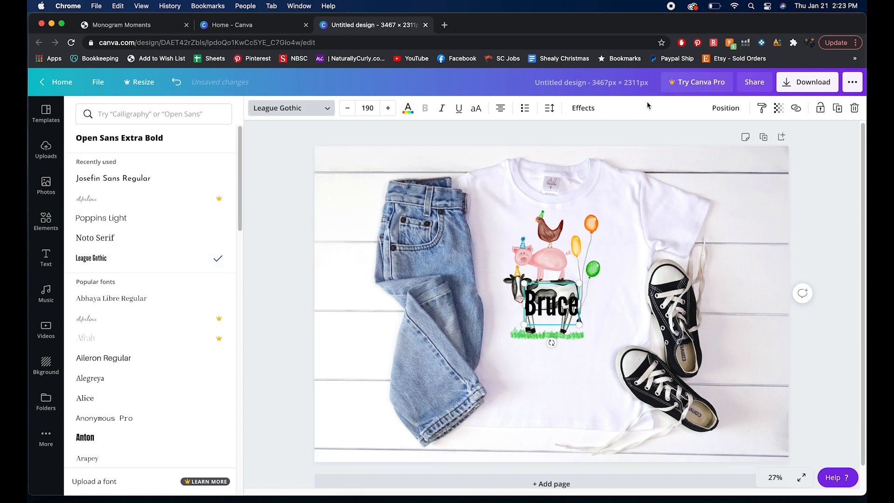
Step: Color the Bruce heading with the blue swatch sampled from the photo colors
left_click(408, 108)
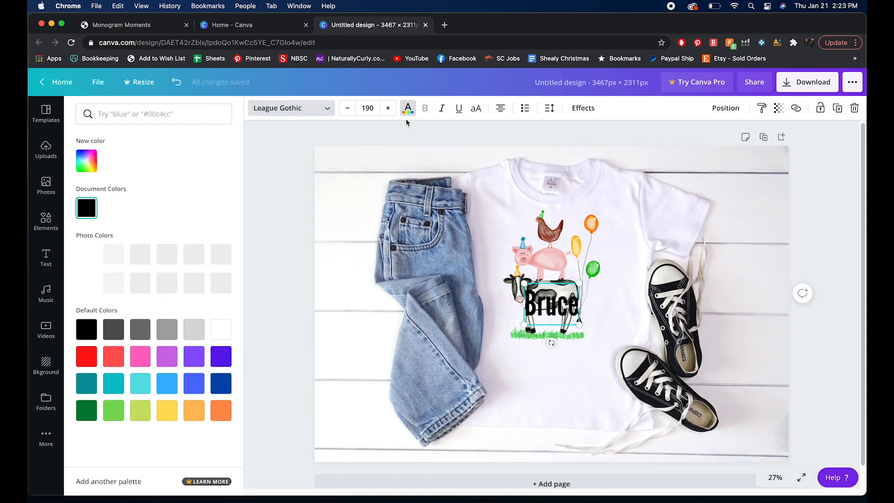
left_click(221, 283)
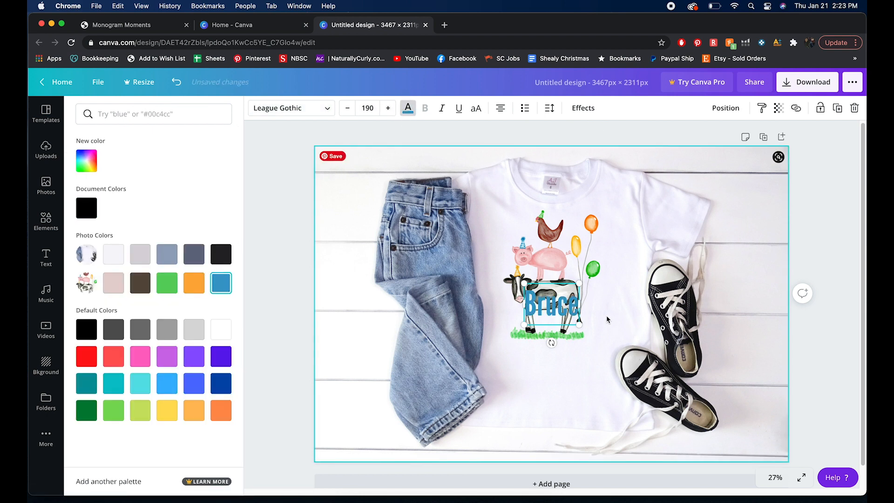
left_click(285, 222)
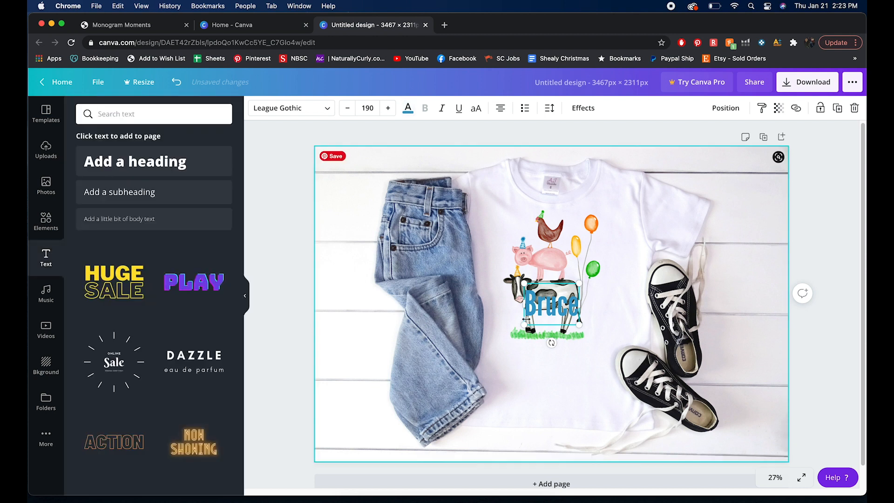
Step: Enlarge the Bruce heading and move it just below the farm-animal illustration
left_click(536, 360)
left_click_drag(534, 299, 514, 334)
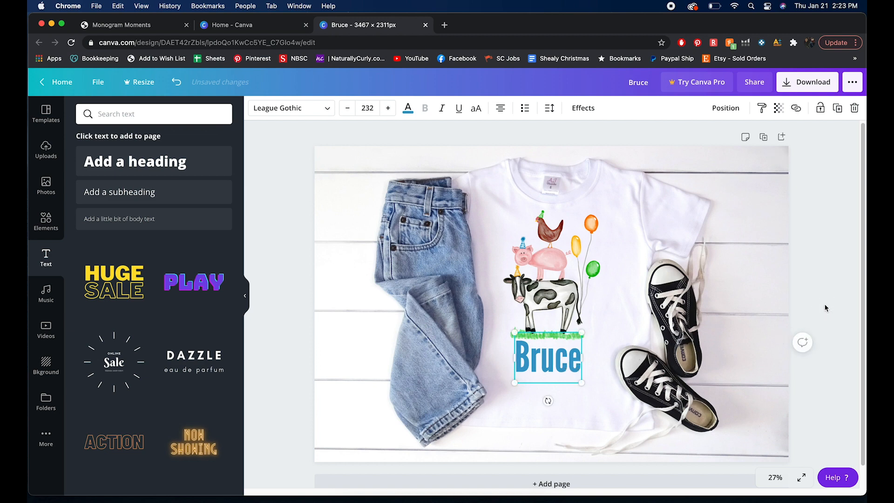
left_click(815, 314)
left_click_drag(698, 26, 600, 25)
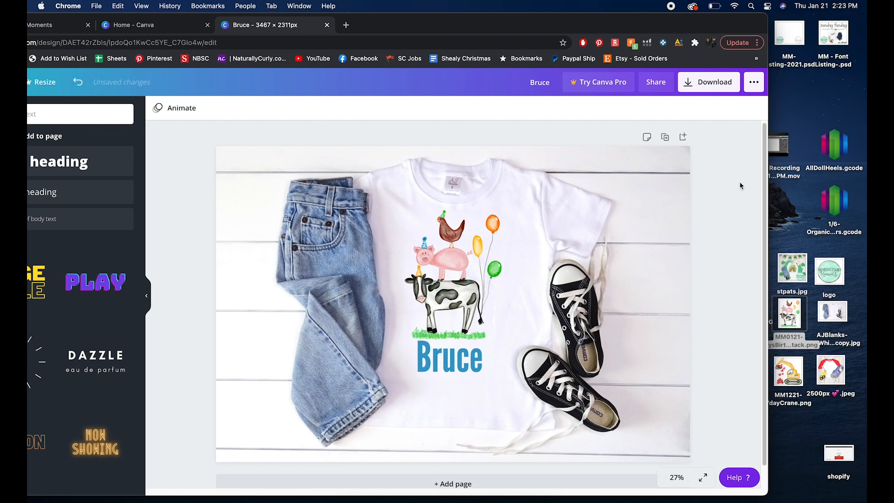
Step: Add the Monogram Moments logo from the uploads and shrink it into the lower-left corner of the mockup
left_click_drag(651, 38, 750, 30)
left_click(48, 148)
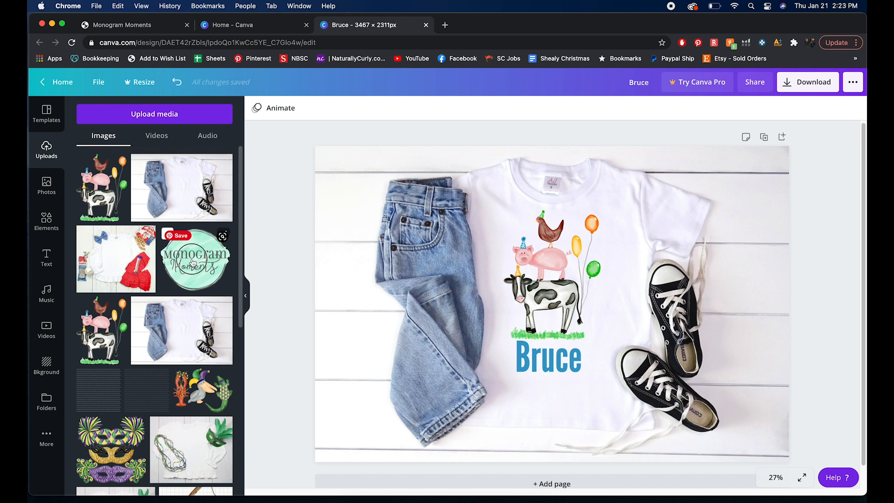
left_click_drag(193, 263, 387, 335)
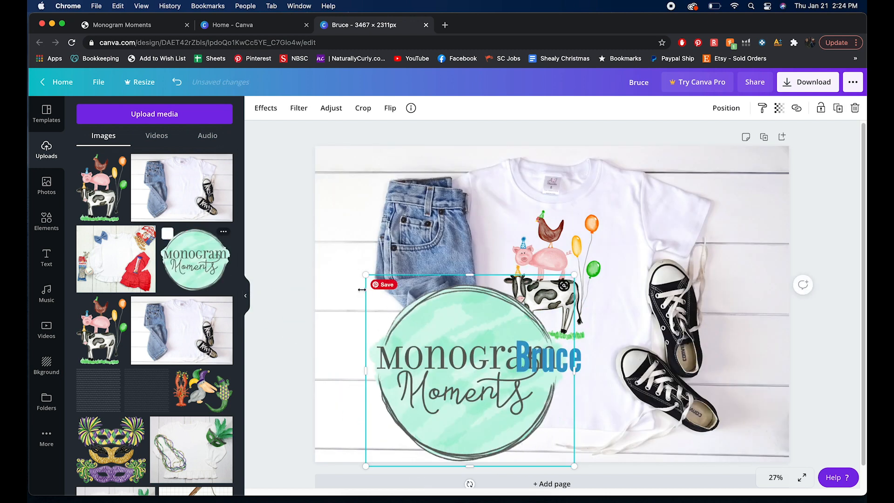
left_click_drag(366, 275, 436, 341)
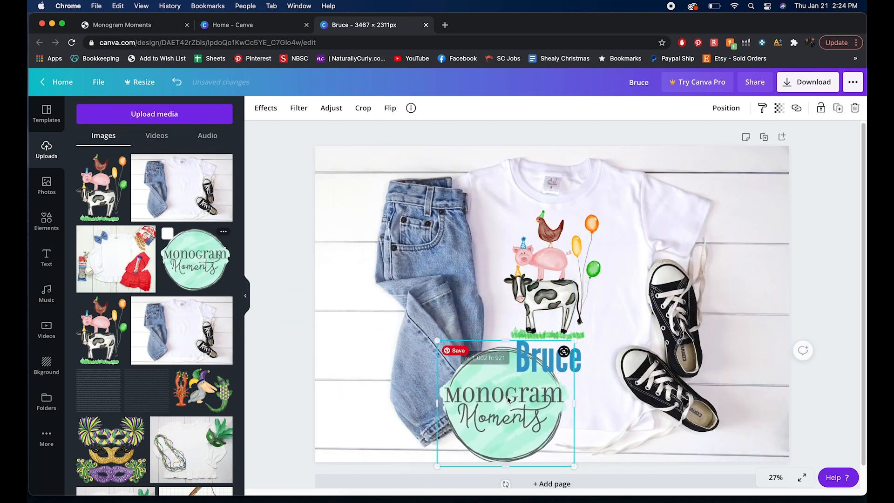
left_click_drag(509, 399, 439, 382)
left_click(818, 285)
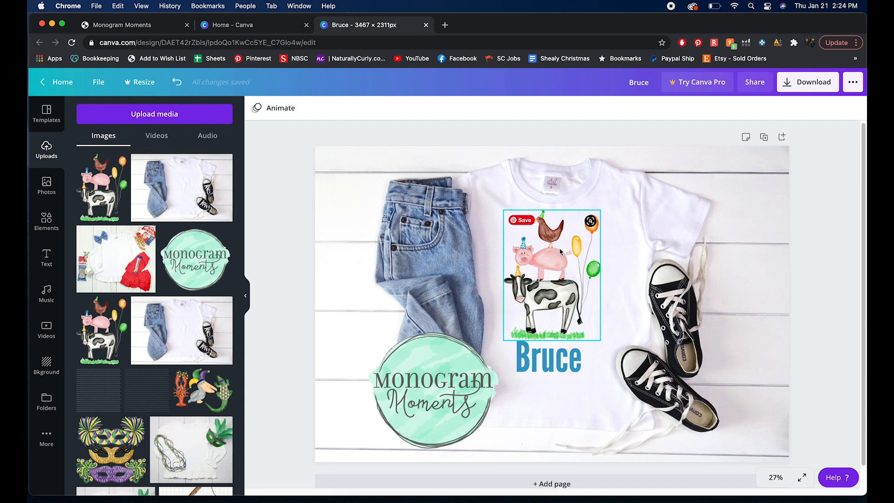
Step: Place a copy of the Monogram Moments logo over the farm-animal illustration on the shirt
left_click_drag(635, 23, 575, 20)
left_click(375, 386)
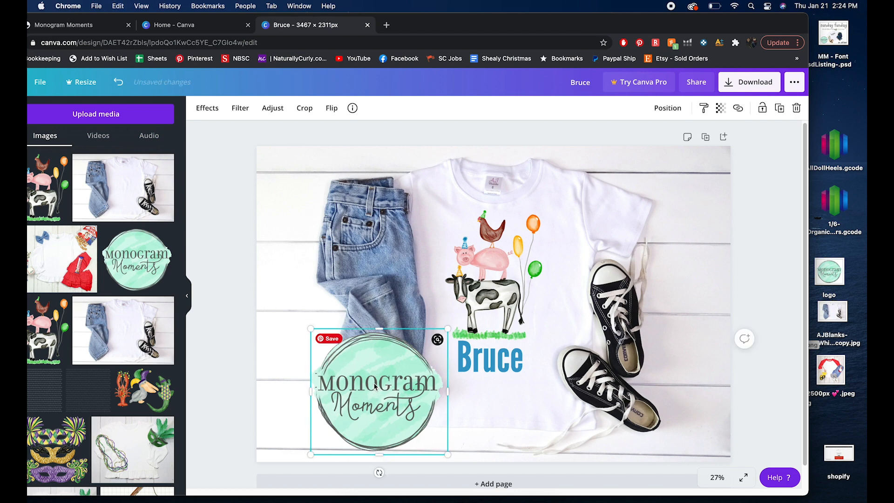
left_click_drag(374, 386, 487, 272)
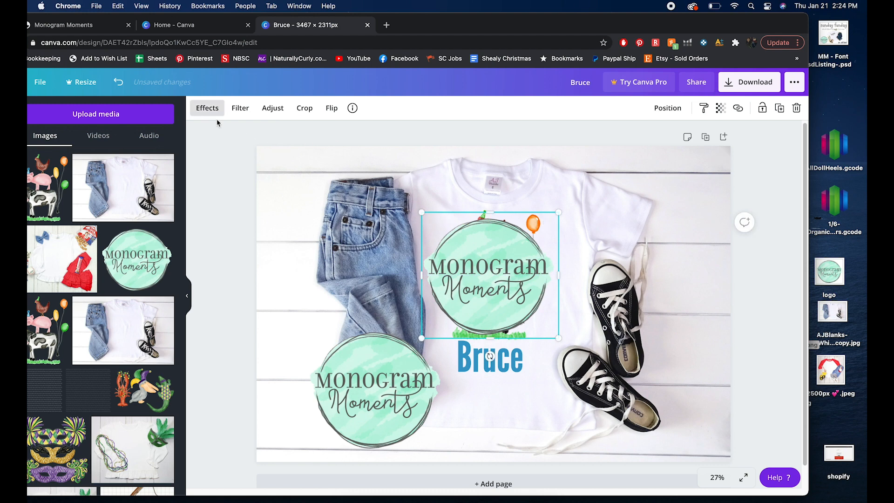
Step: Apply the Greyscale filter to the logo copy on the shirt
left_click(206, 110)
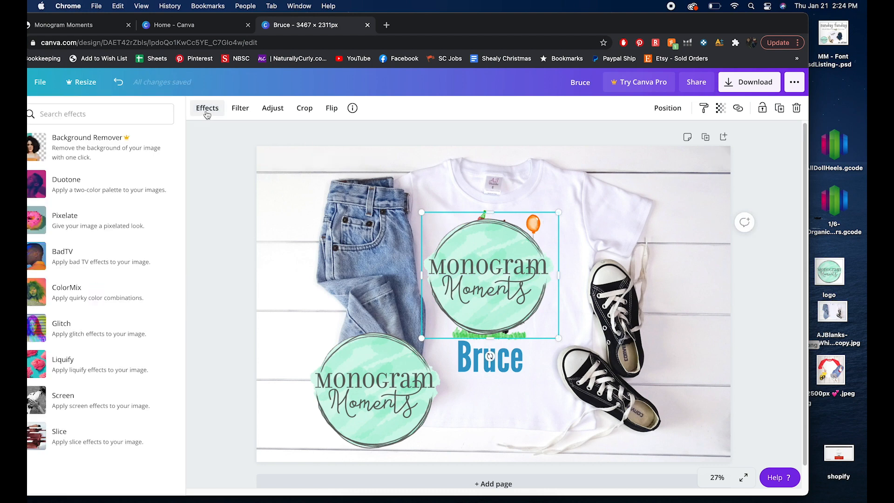
left_click(241, 108)
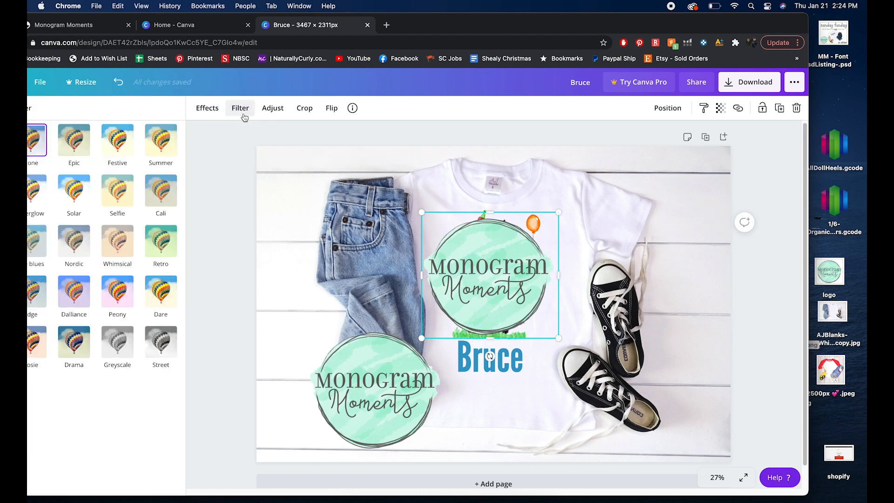
left_click(117, 342)
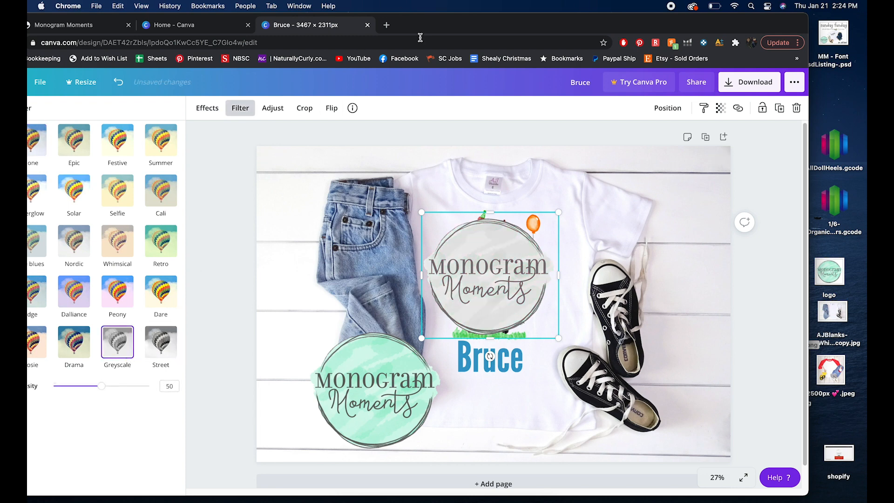
left_click_drag(429, 31, 480, 32)
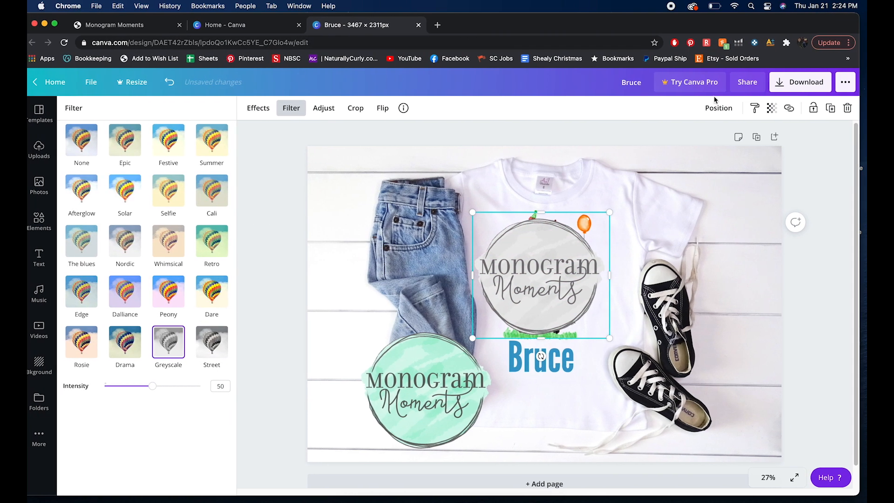
Step: Set the transparency of the greyscale logo copy on the shirt to 15
left_click(772, 110)
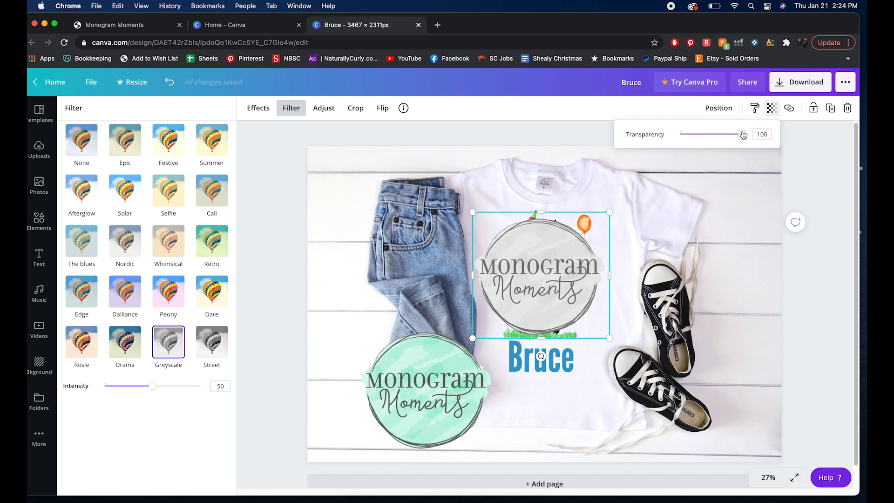
left_click_drag(741, 135, 690, 143)
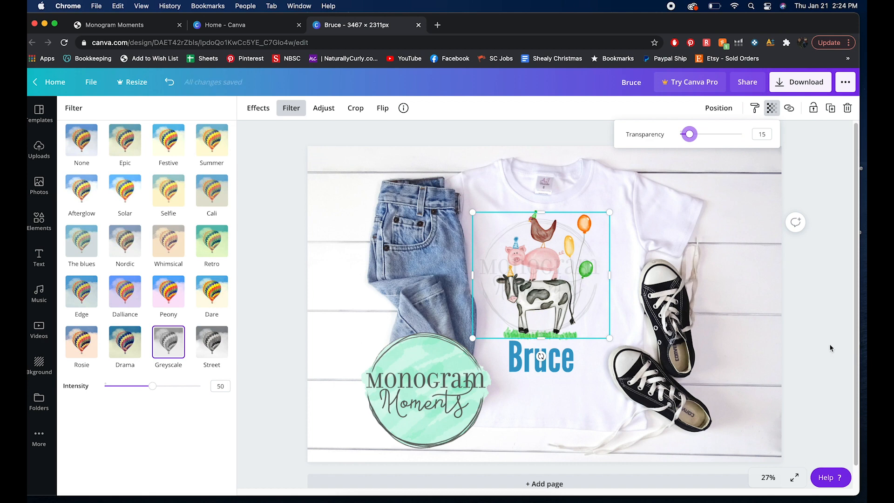
left_click(816, 346)
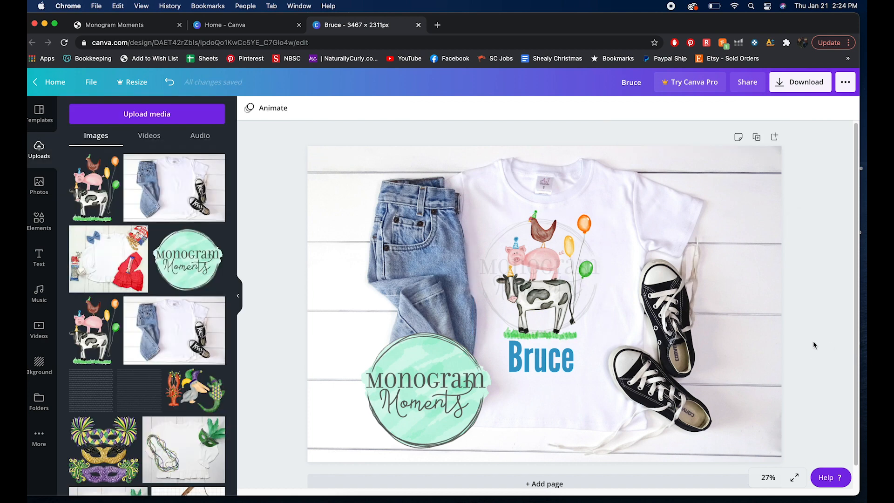
left_click_drag(644, 29, 643, 29)
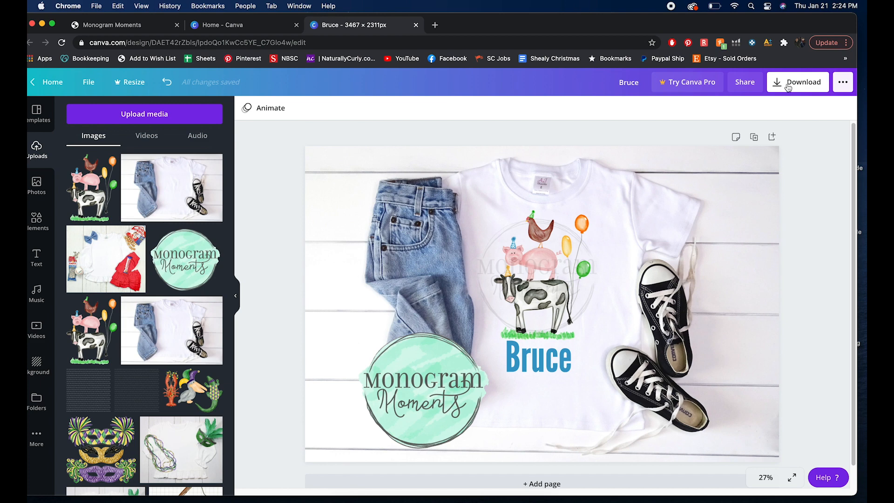
left_click(788, 88)
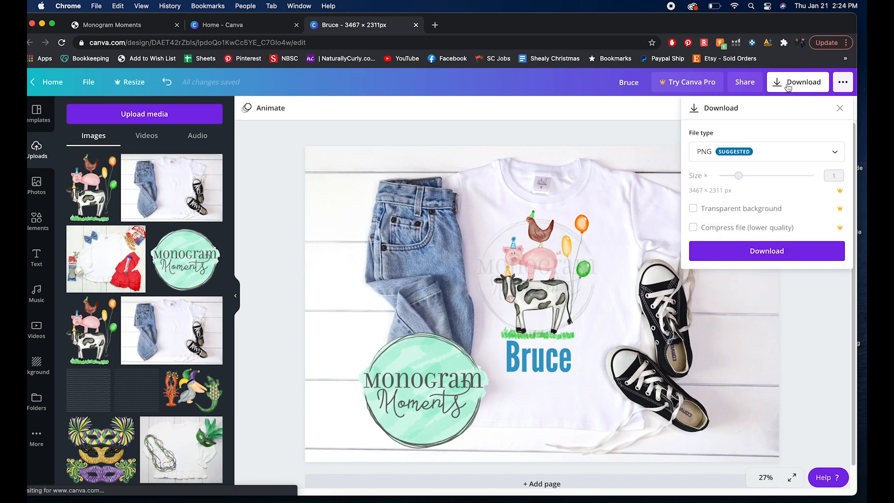
left_click(762, 152)
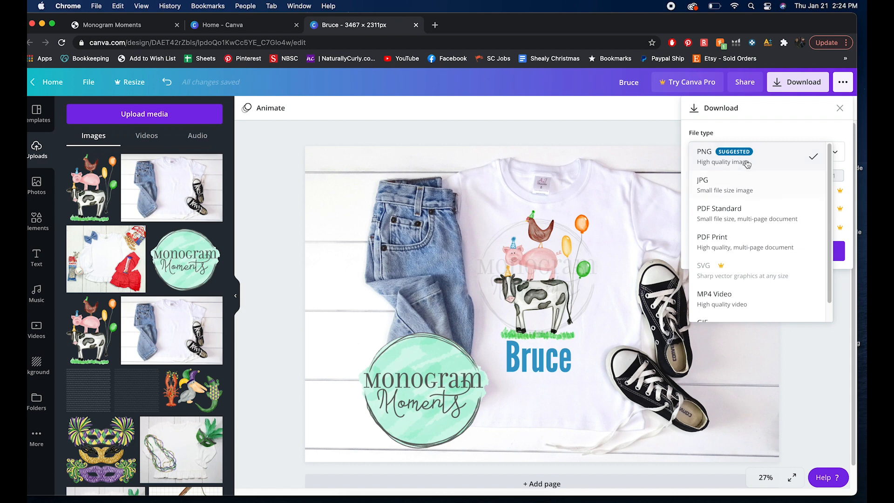
scroll(744, 185, "down", 1)
left_click(829, 367)
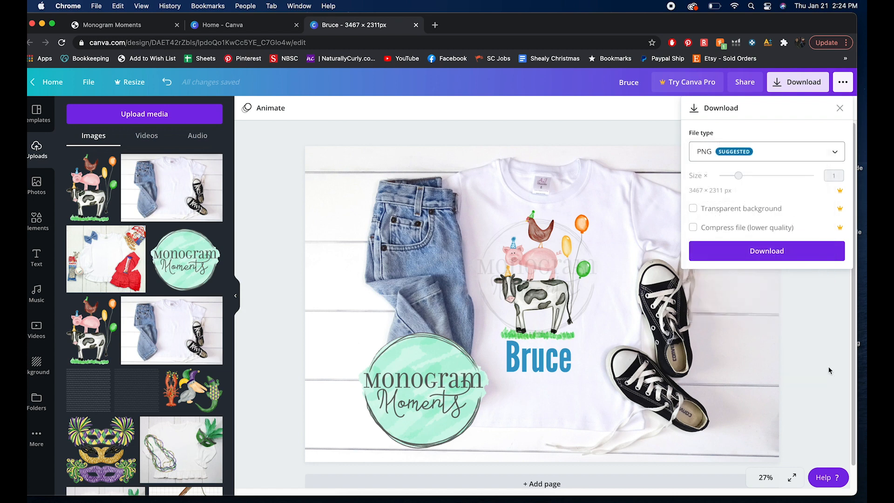
left_click(817, 311)
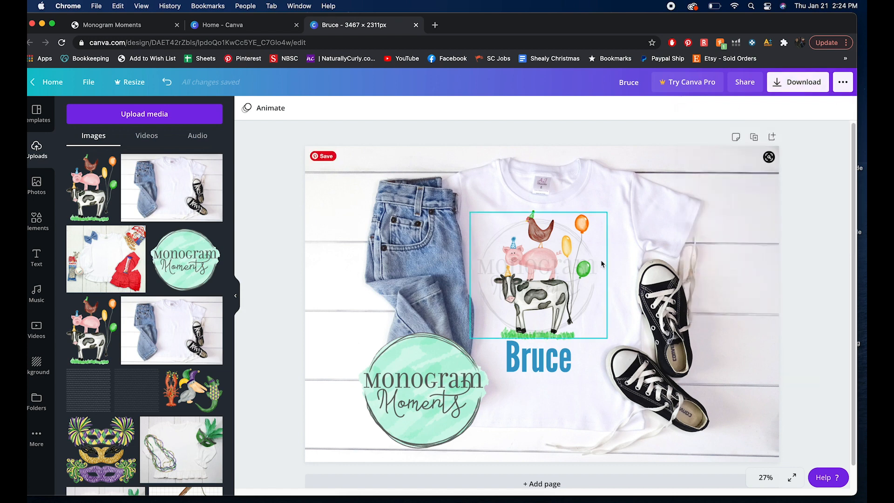
Step: Delete the logo copy over the illustration and the logo in the lower-left corner
left_click(587, 300)
key("BackSpace")
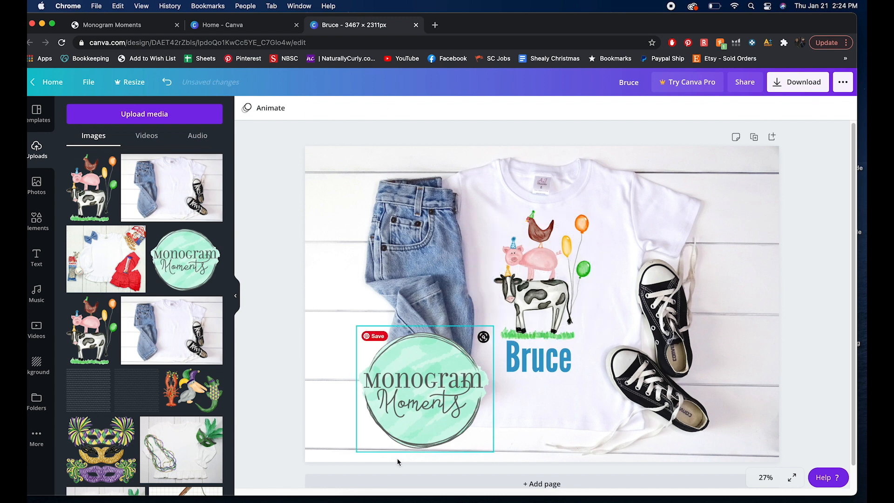
left_click(419, 412)
key("BackSpace")
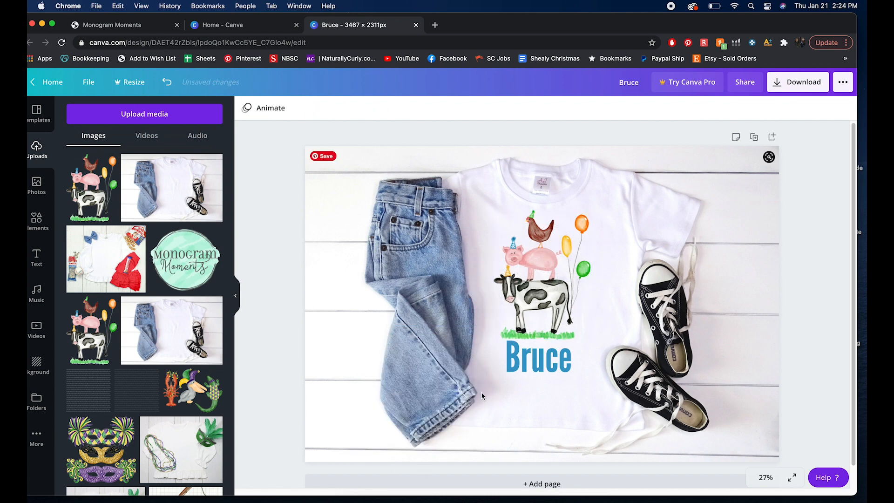
Step: Duplicate the Bruce heading and place the copy just below the original
left_click(520, 369)
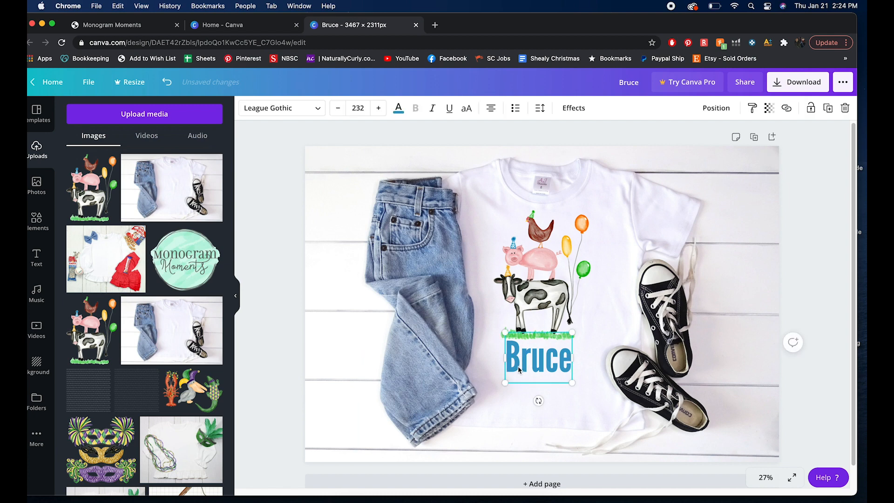
key("super+v")
left_click_drag(546, 371, 553, 408)
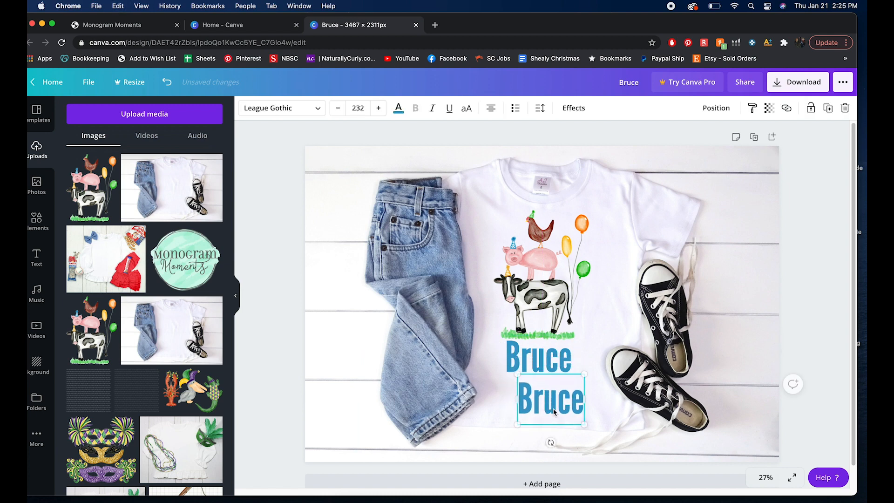
Step: Replace the duplicated heading's text with a person's name
double_click(553, 410)
type("p")
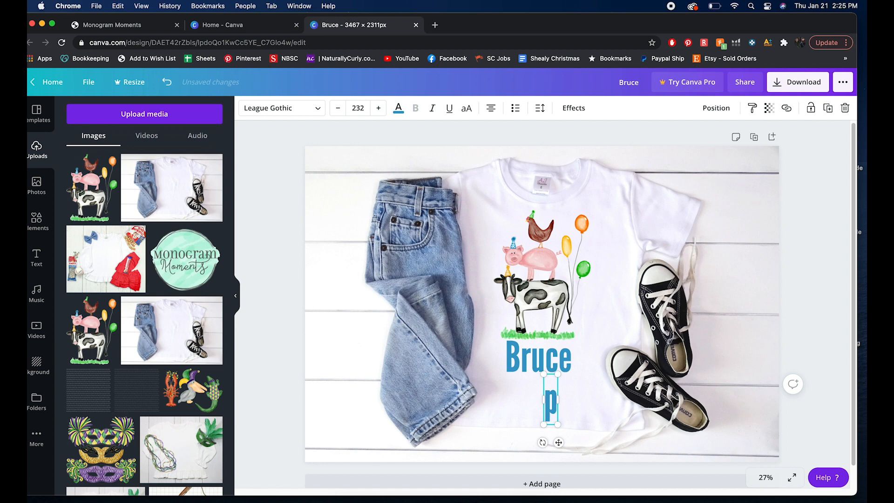
key("BackSpace")
type("Tpr")
key("BackSpace")
key("BackSpace")
type("o")
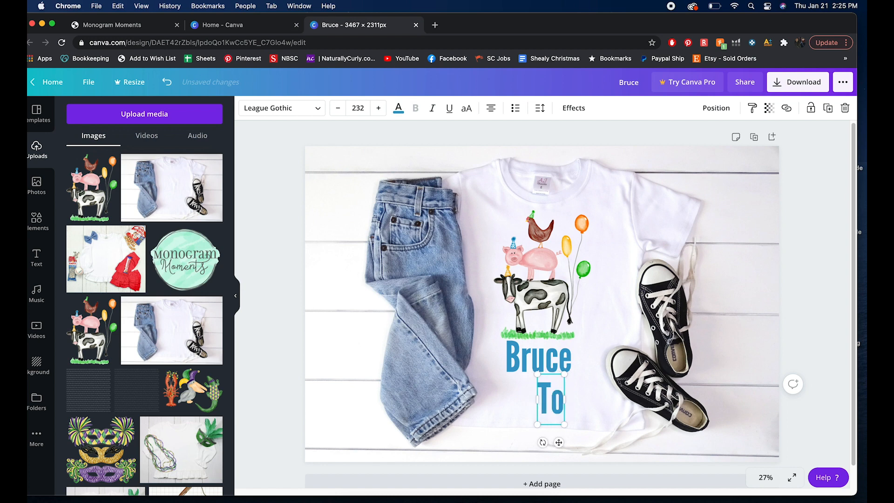
type("ri N")
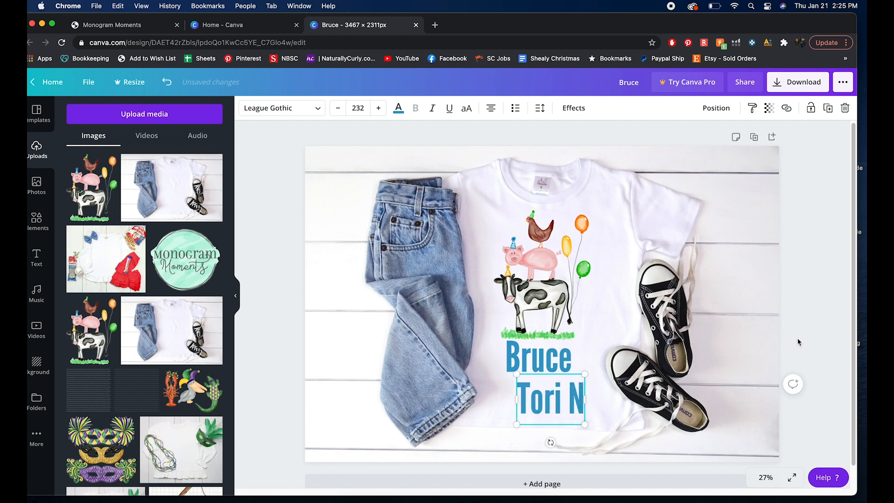
left_click(489, 398)
left_click(523, 404)
Step: Colour the name text black and set its transparency to 19
left_click(398, 109)
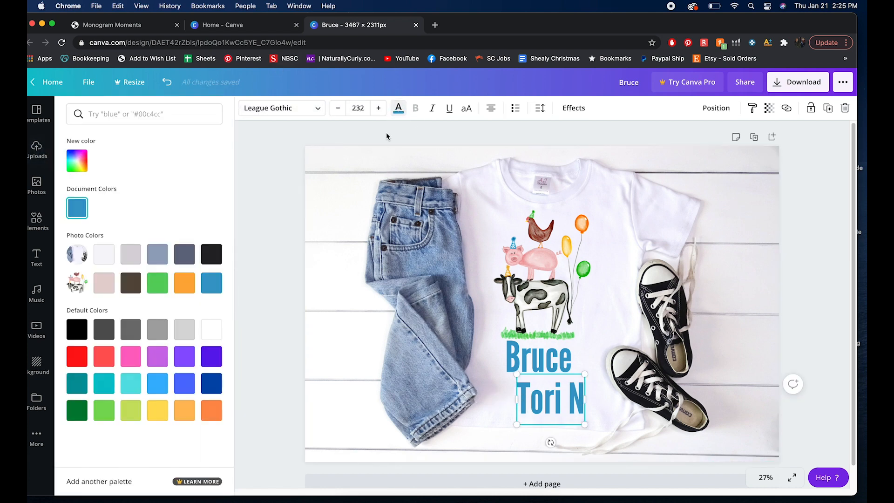
left_click(212, 261)
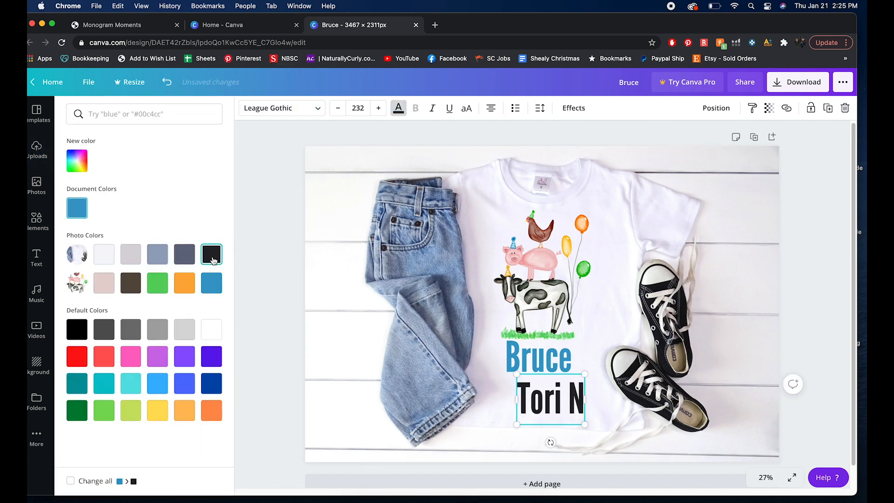
left_click(769, 108)
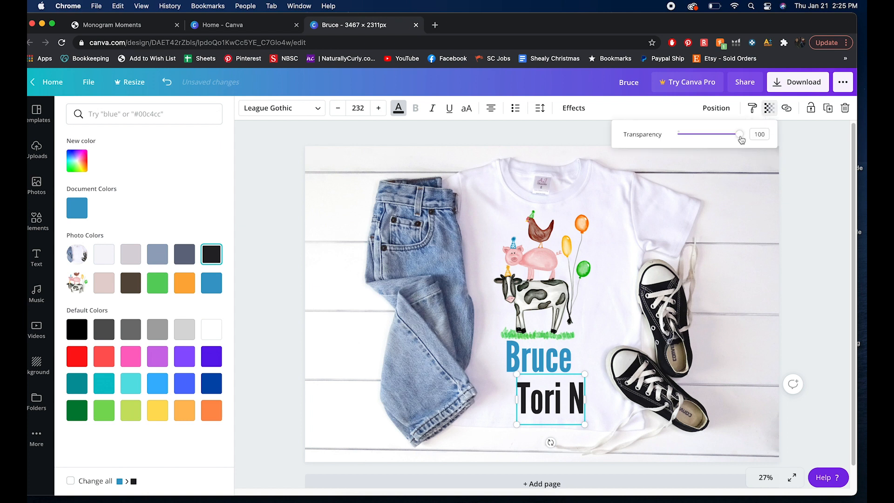
left_click_drag(740, 134, 689, 134)
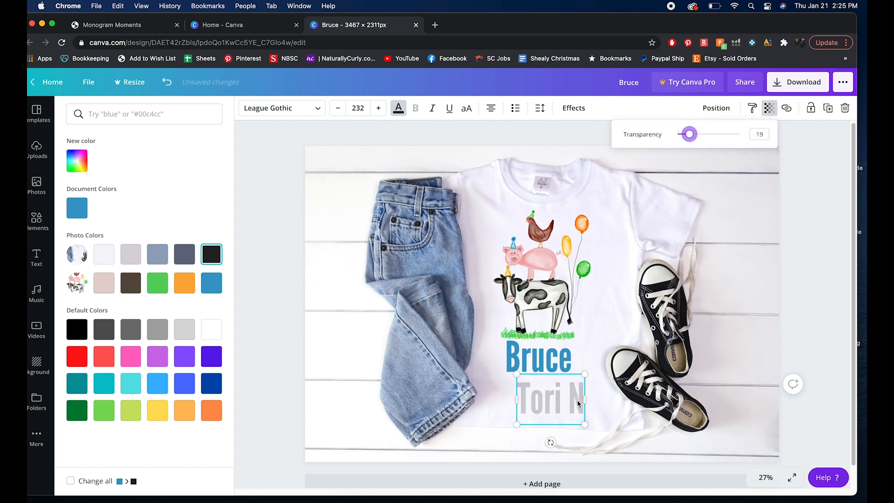
Step: Enlarge the faded name text to font size 489 and centre it behind the farm-animal illustration
left_click_drag(524, 381, 447, 221)
left_click_drag(567, 307, 590, 332)
left_click_drag(532, 274, 552, 279)
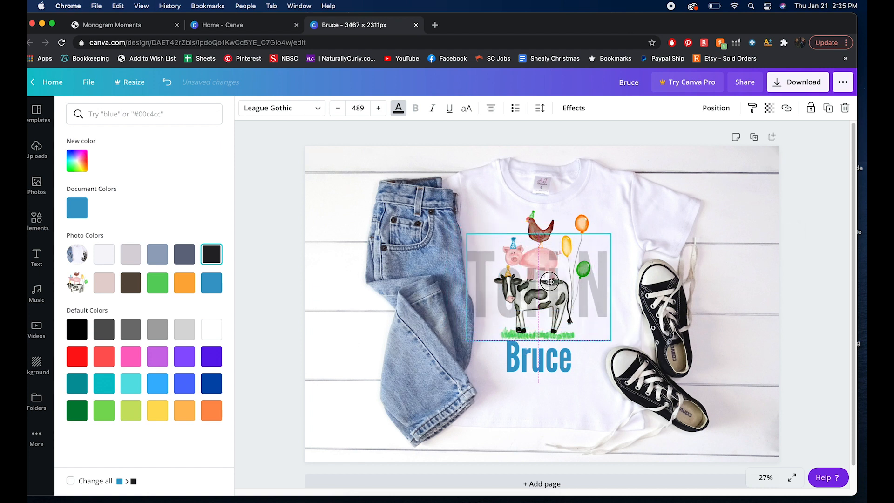
left_click(824, 302)
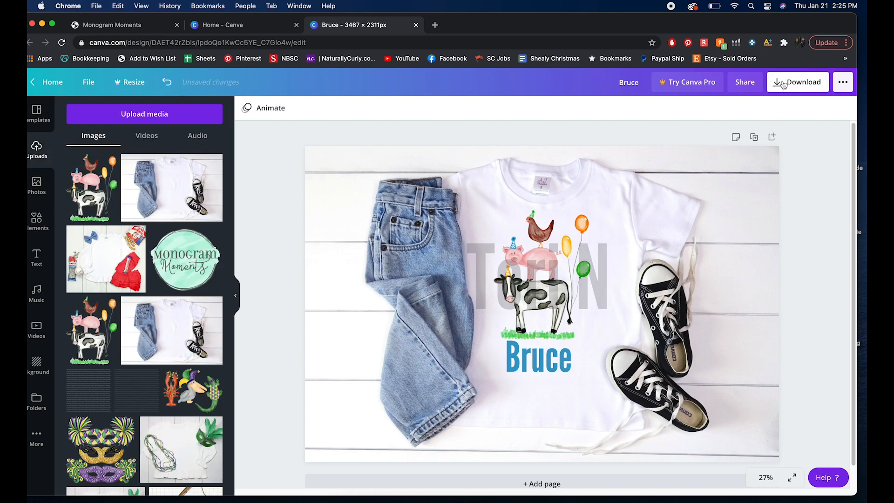
Step: Undo the last seven changes to the design
key("super+z")
key("super+z")
key("super+z")
key("super+z")
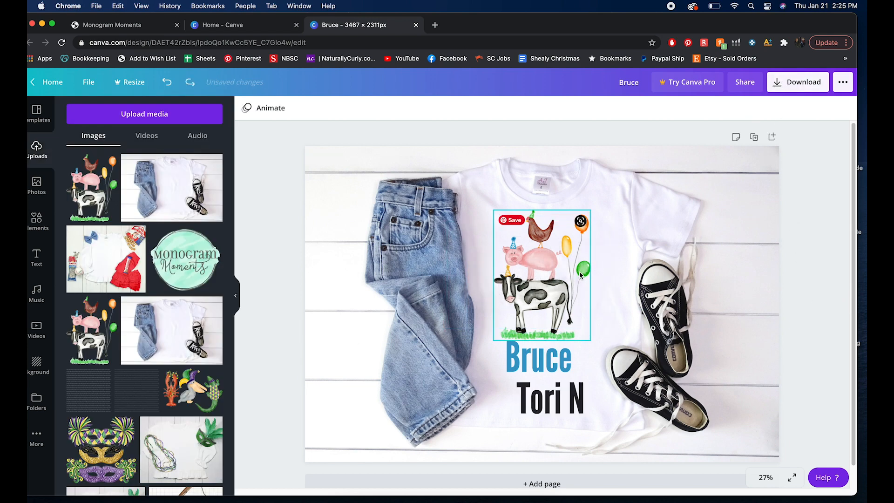
key("super+z")
key("super+z")
key("super+z")
key("super+z")
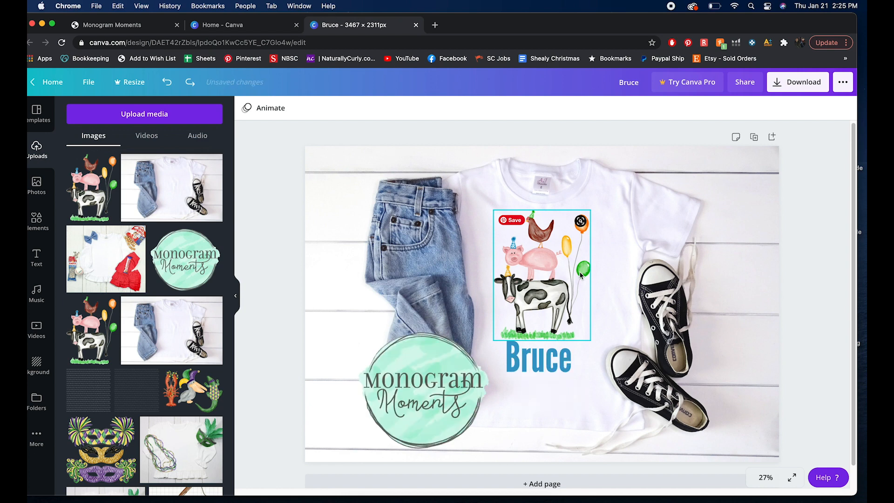
Step: Download the mockup design as a PNG file
left_click(797, 82)
left_click(761, 155)
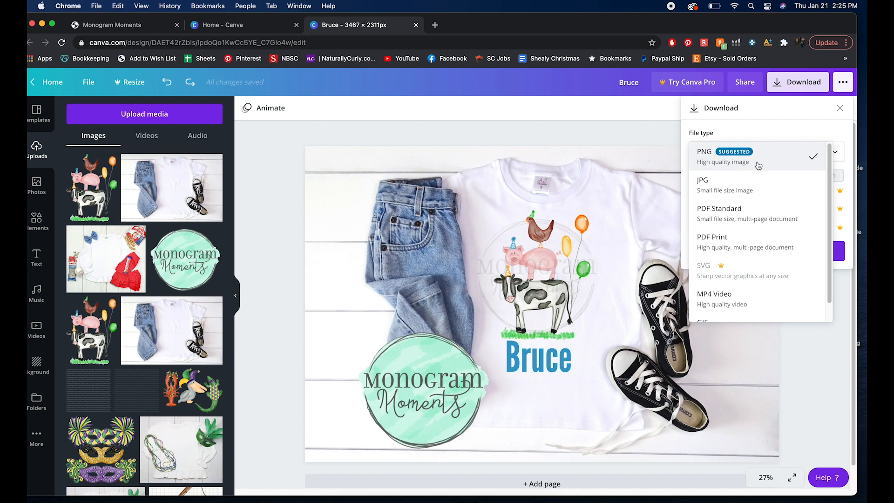
left_click(757, 161)
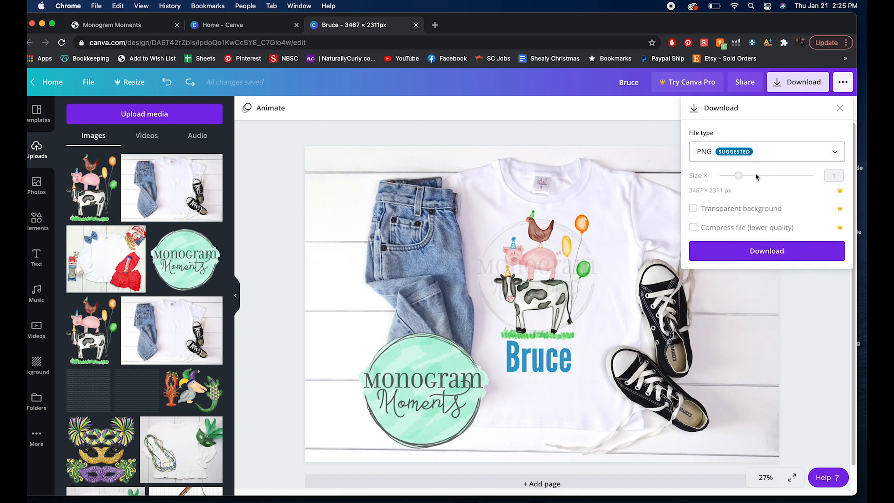
left_click(759, 256)
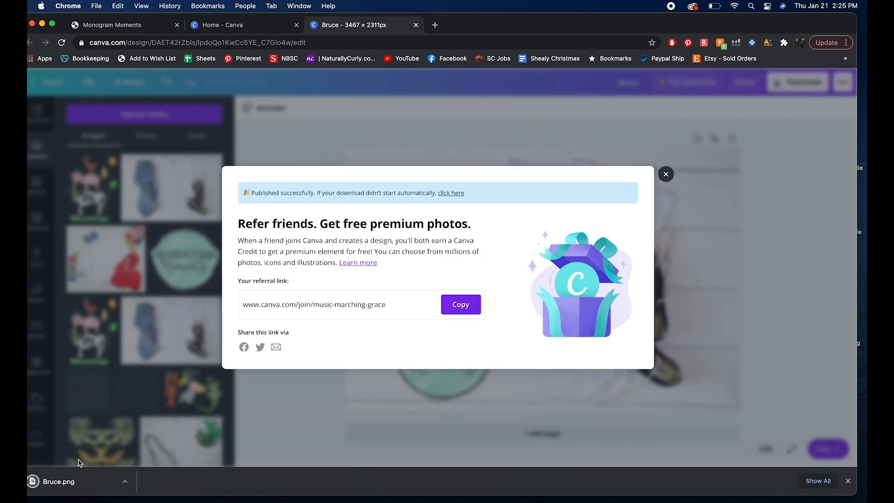
Step: Open the downloaded Bruce.png image to review the finished mockup
left_click(70, 480)
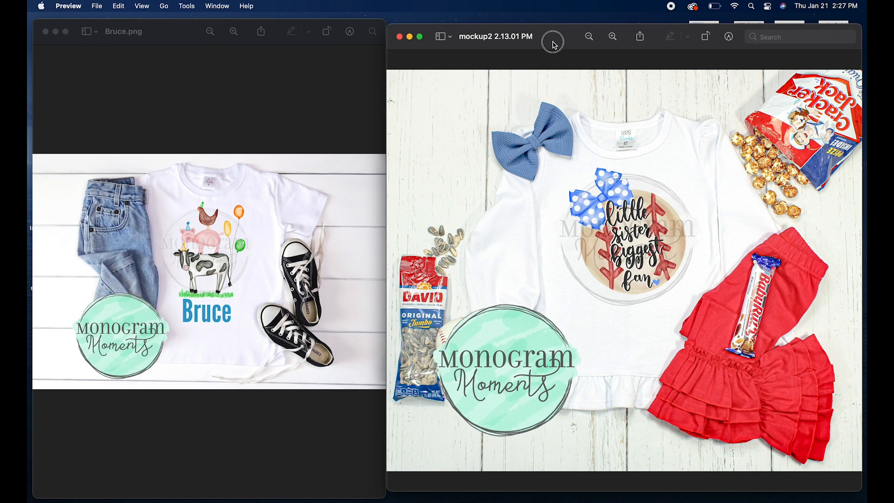
left_click_drag(555, 35, 553, 30)
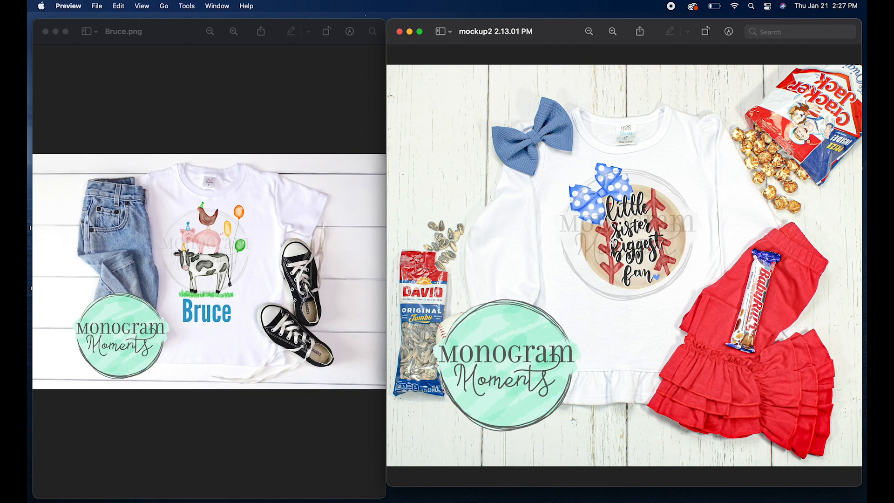